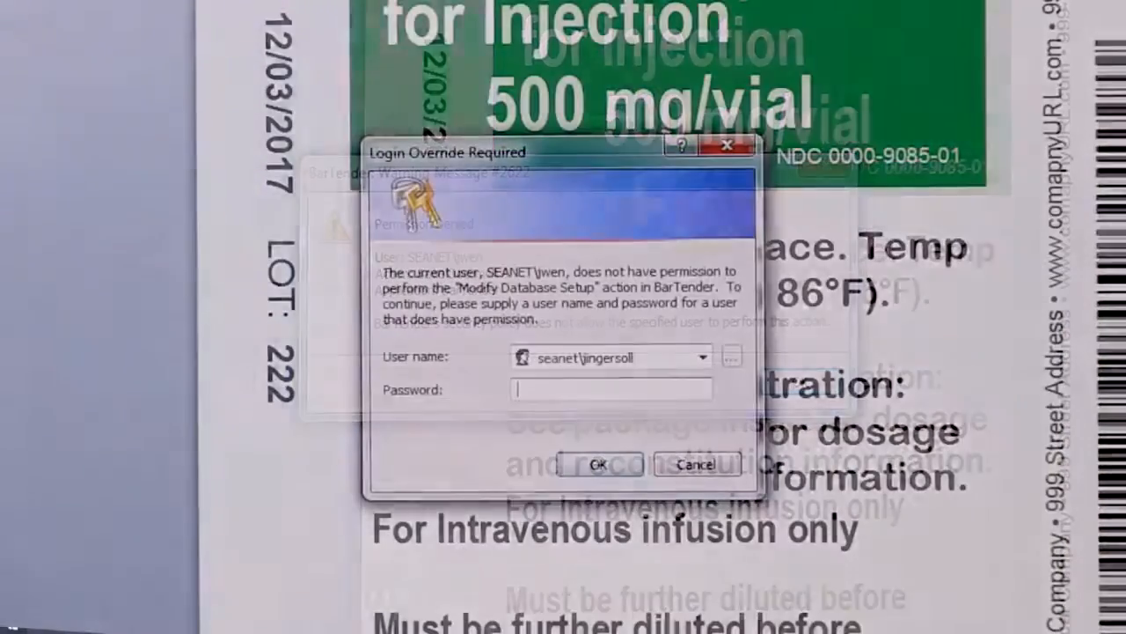
Step: Enter the account password in the login override prompt for modifying the database setup
text(••)
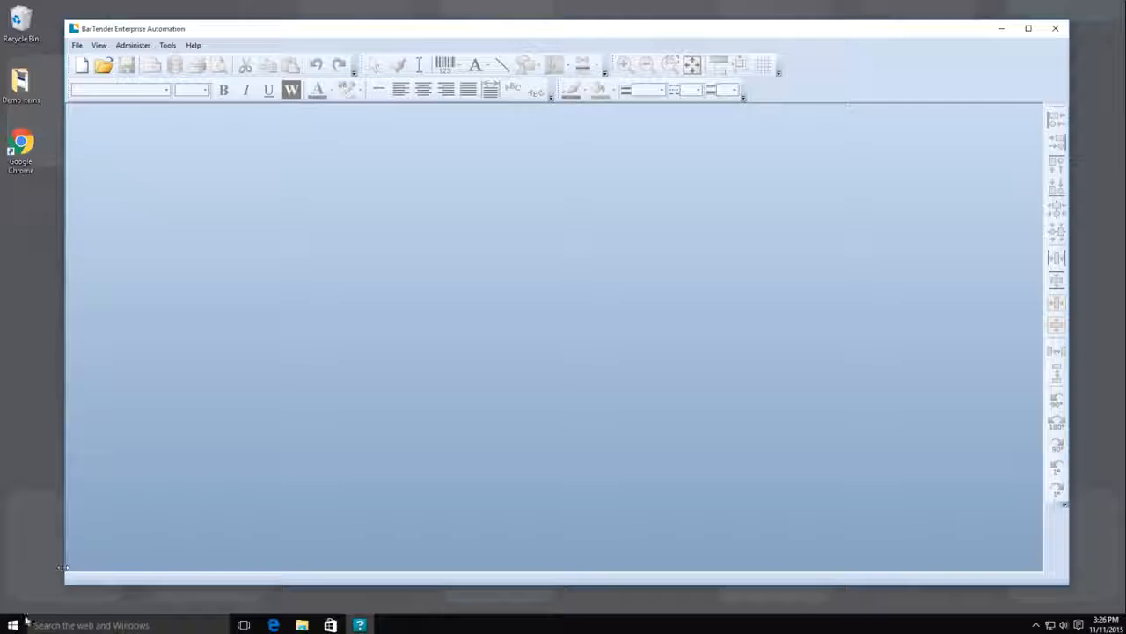
Step: Launch the BarTender Administration Console and allow it to make changes to the PC
click(25, 620)
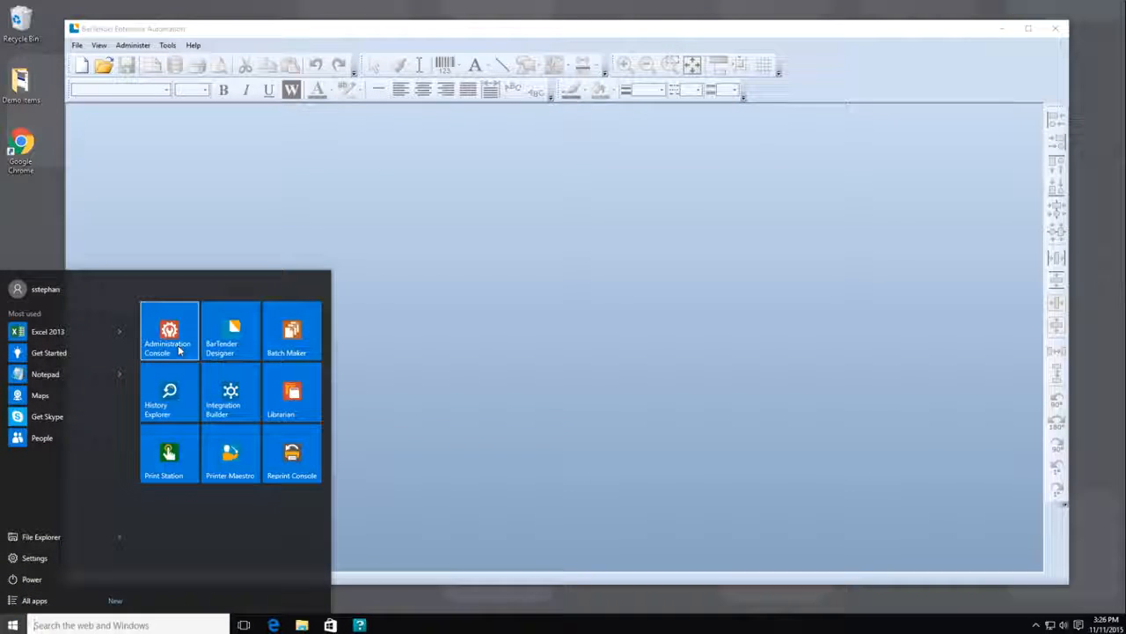
click(167, 45)
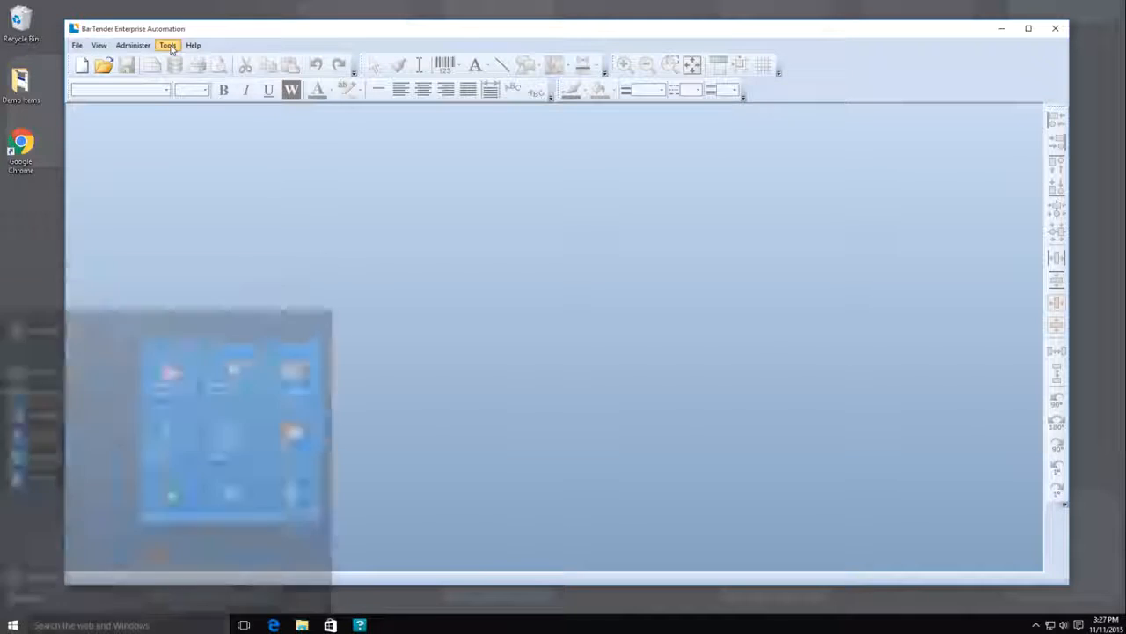
click(178, 102)
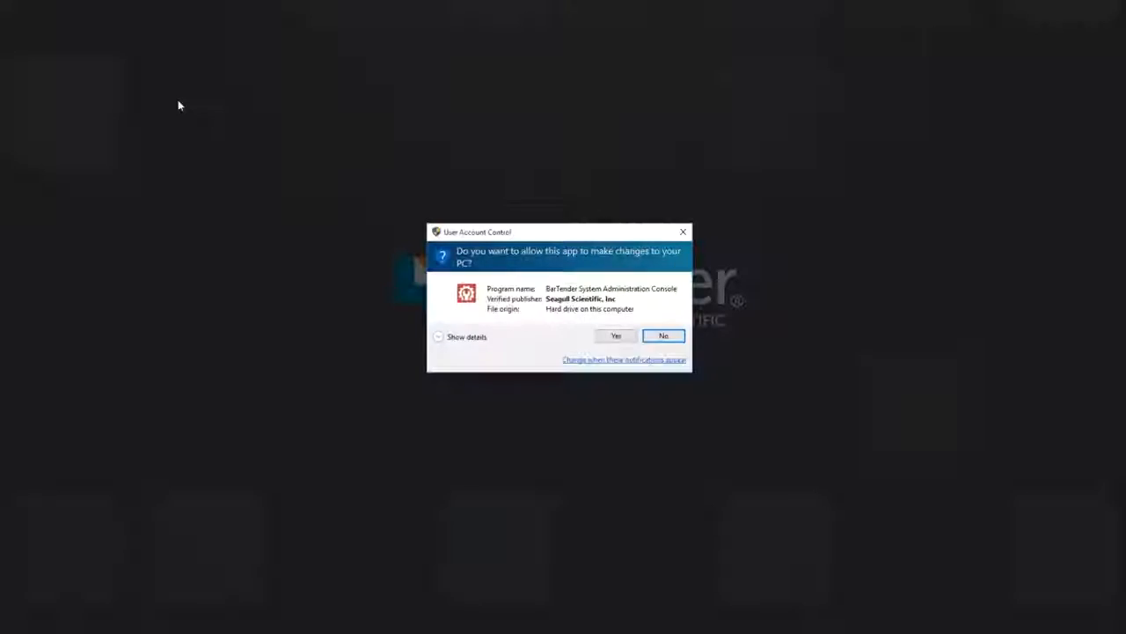
click(615, 343)
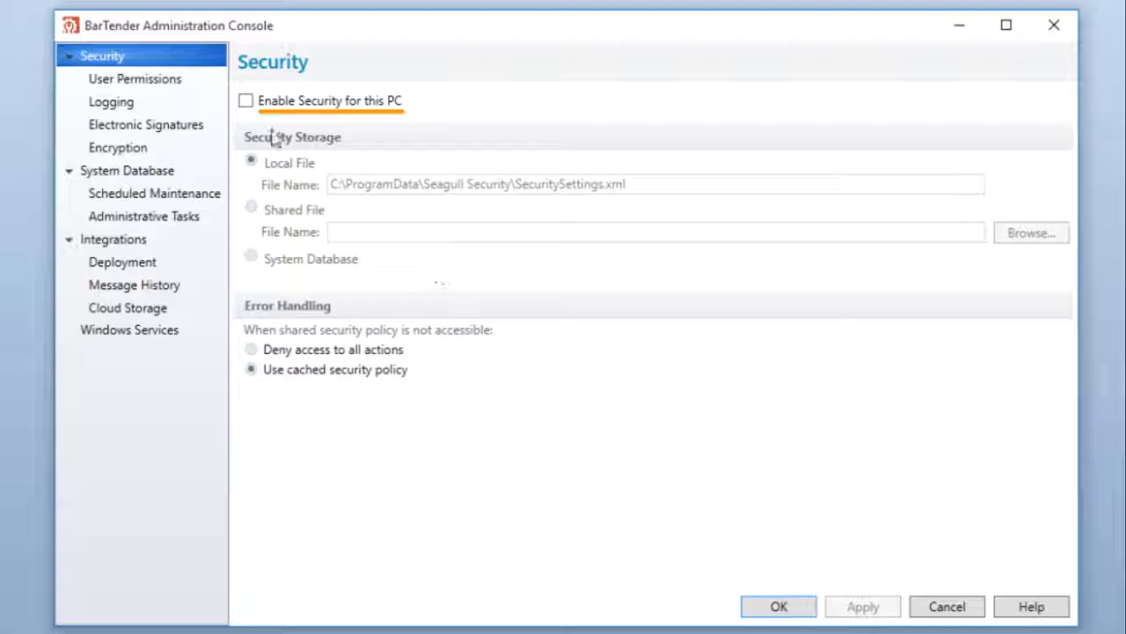
Step: Enable security for this PC with System Database storage and the cached security policy as the fallback for error handling
click(246, 101)
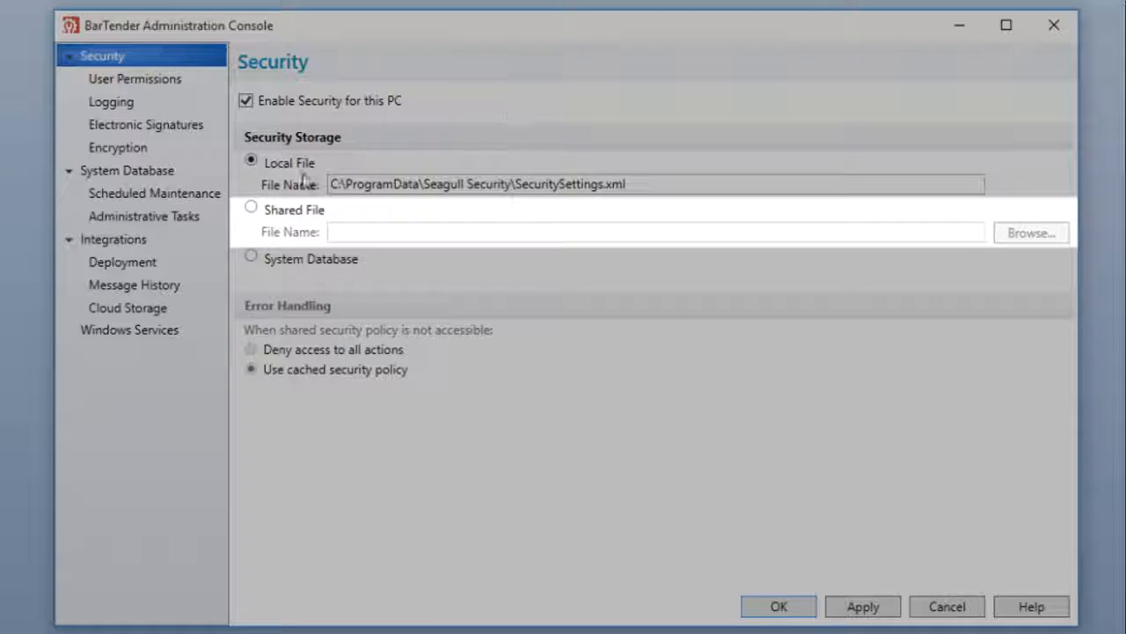
click(251, 208)
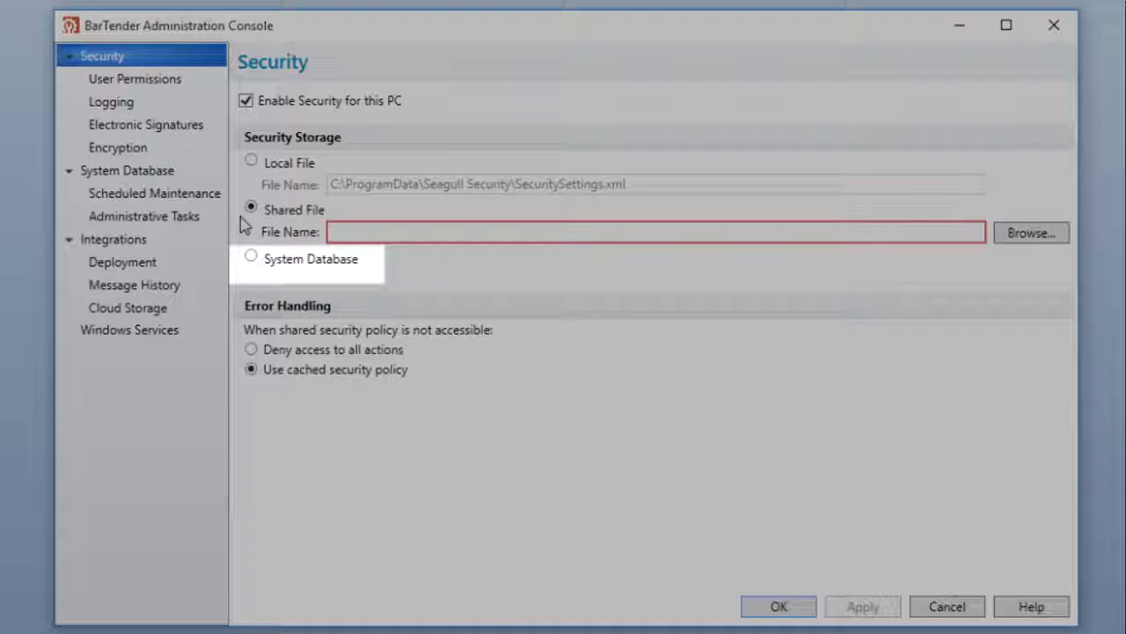
click(252, 259)
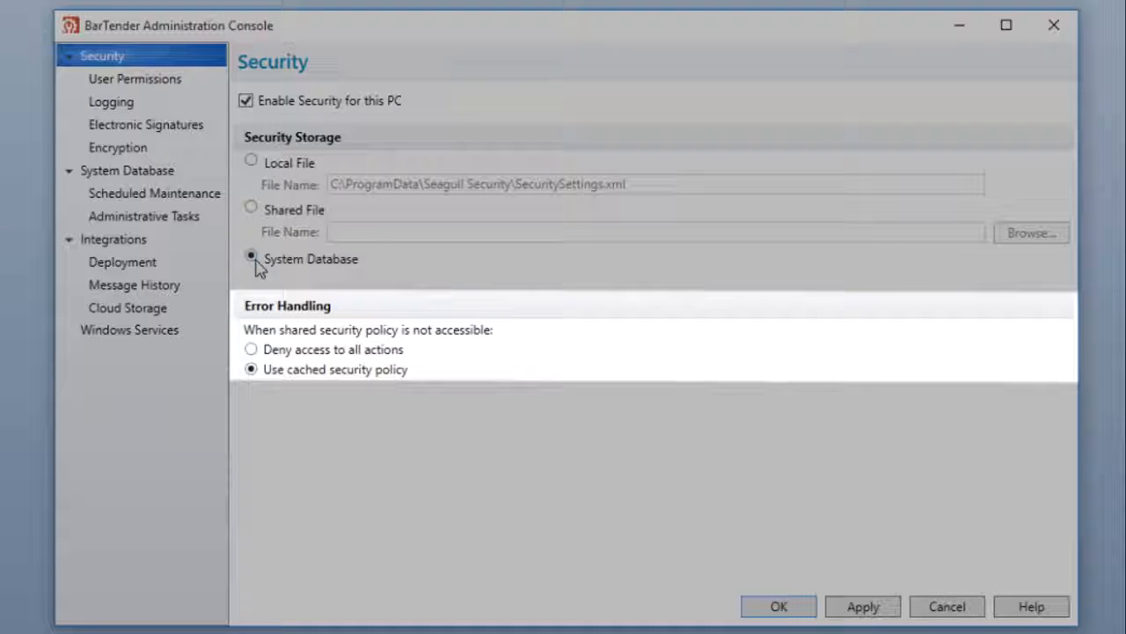
click(252, 351)
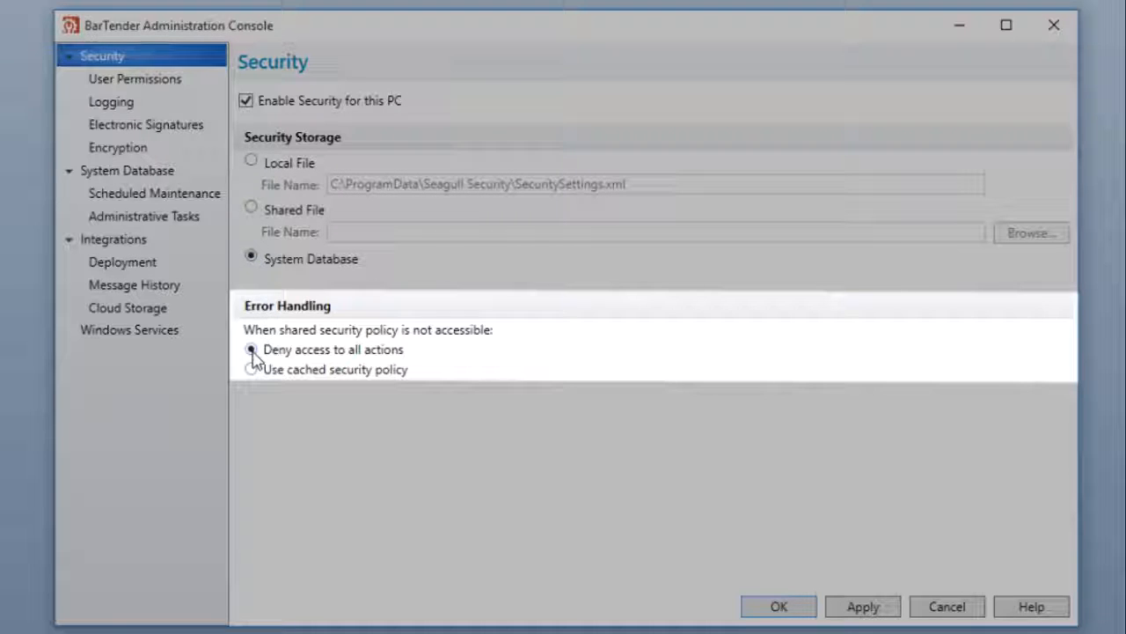
click(252, 370)
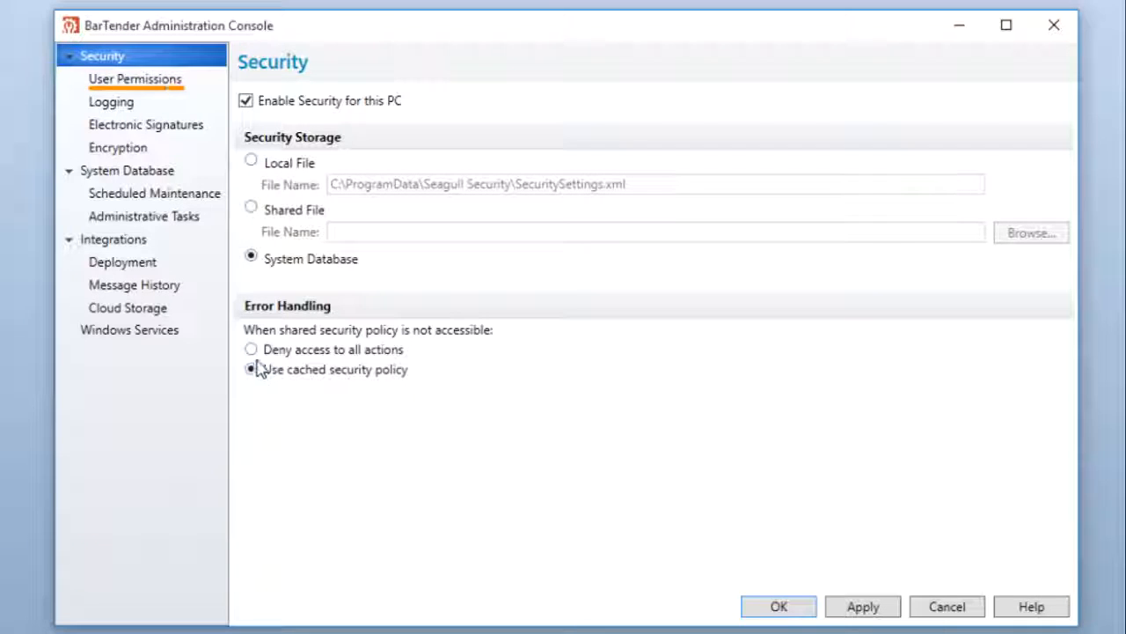
Step: Add the local Guest account to the users and groups in User Permissions
click(200, 79)
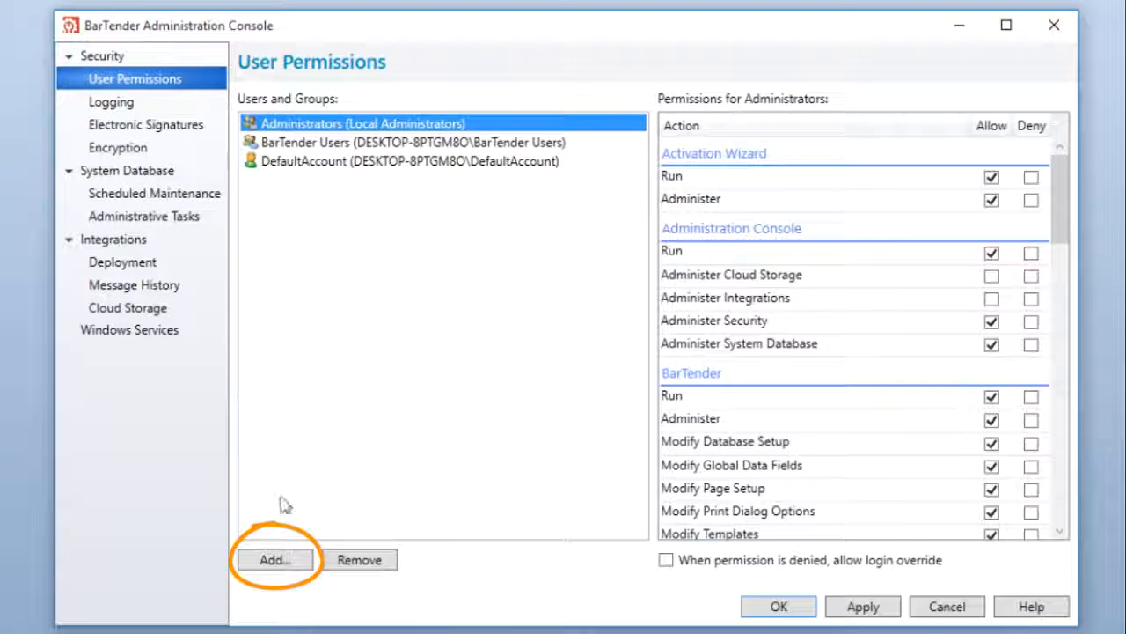
click(272, 559)
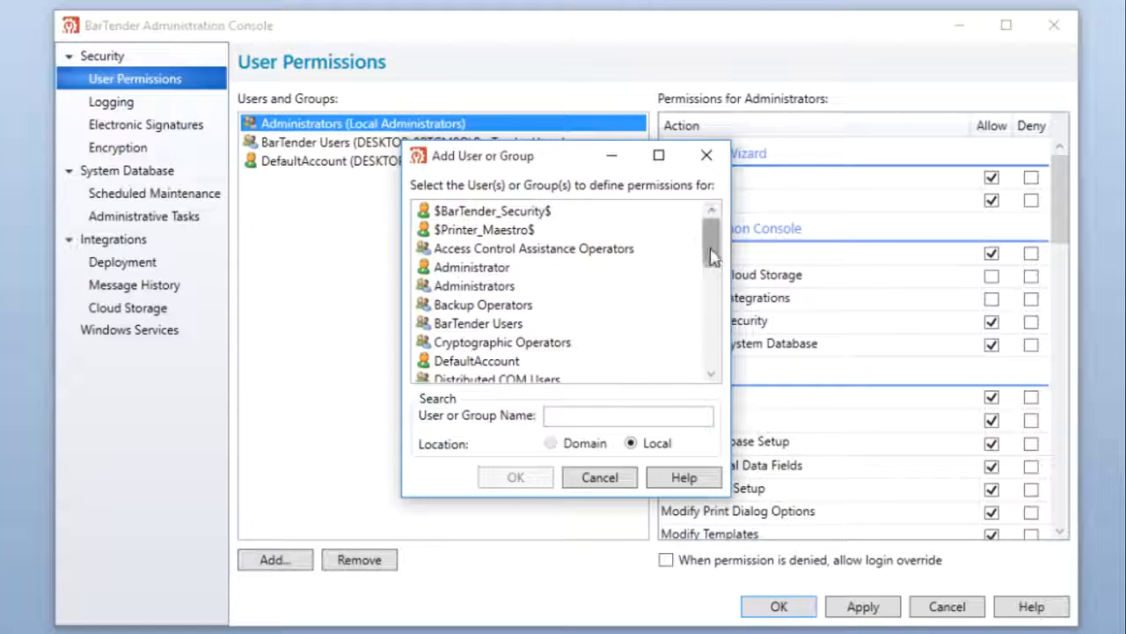
drag(711, 252, 711, 319)
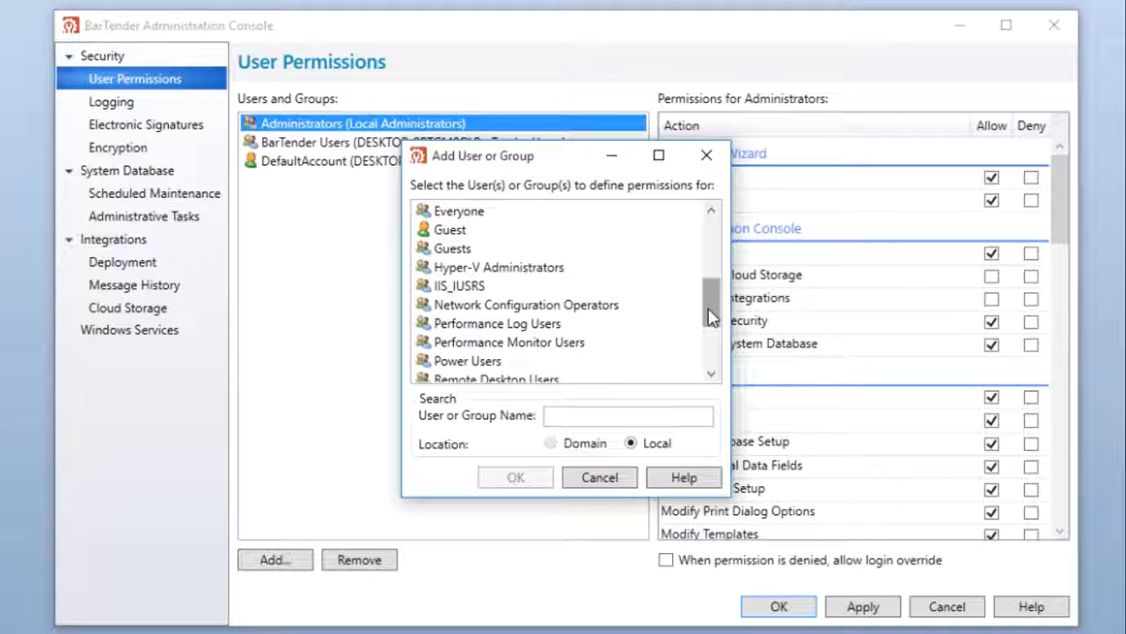
click(442, 230)
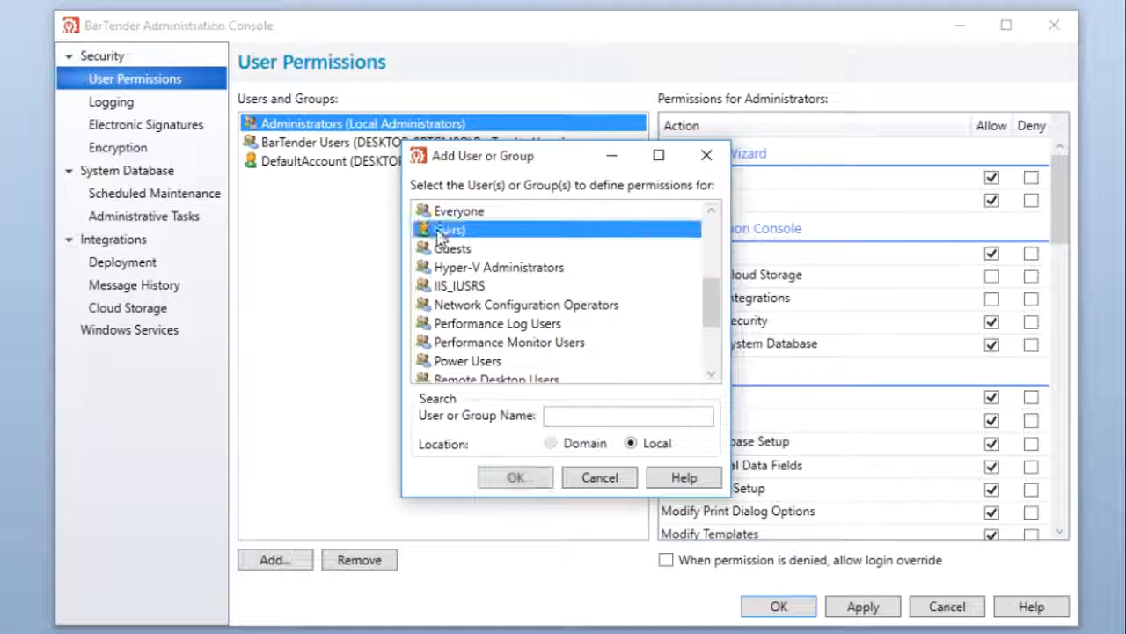
click(533, 484)
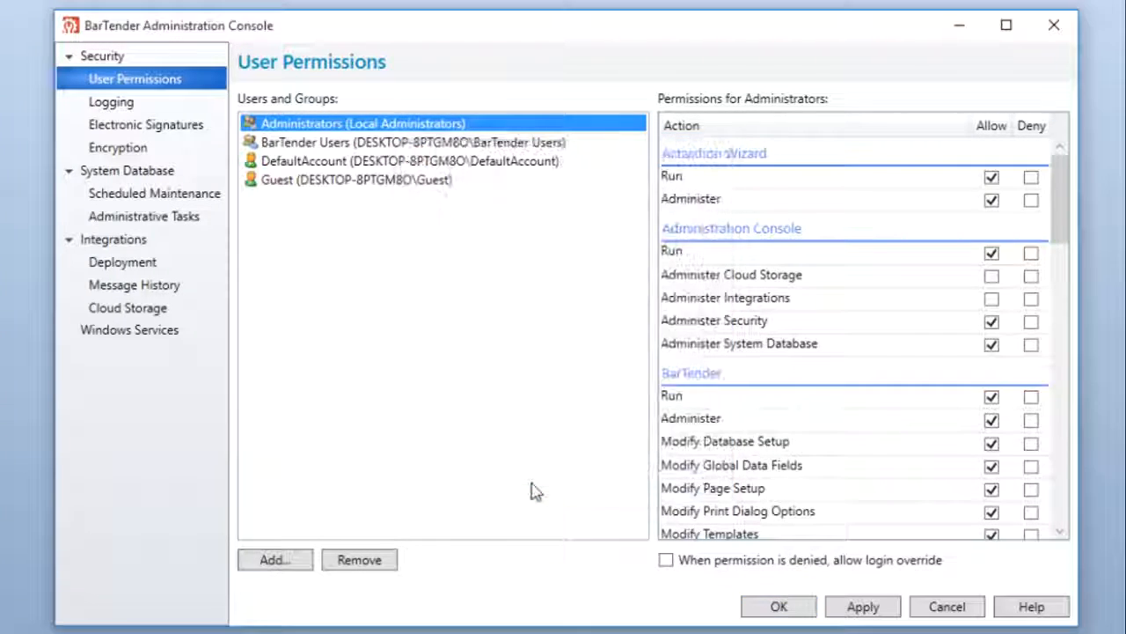
Step: Remove DefaultAccount from the users and groups and confirm the removal
click(515, 164)
click(374, 563)
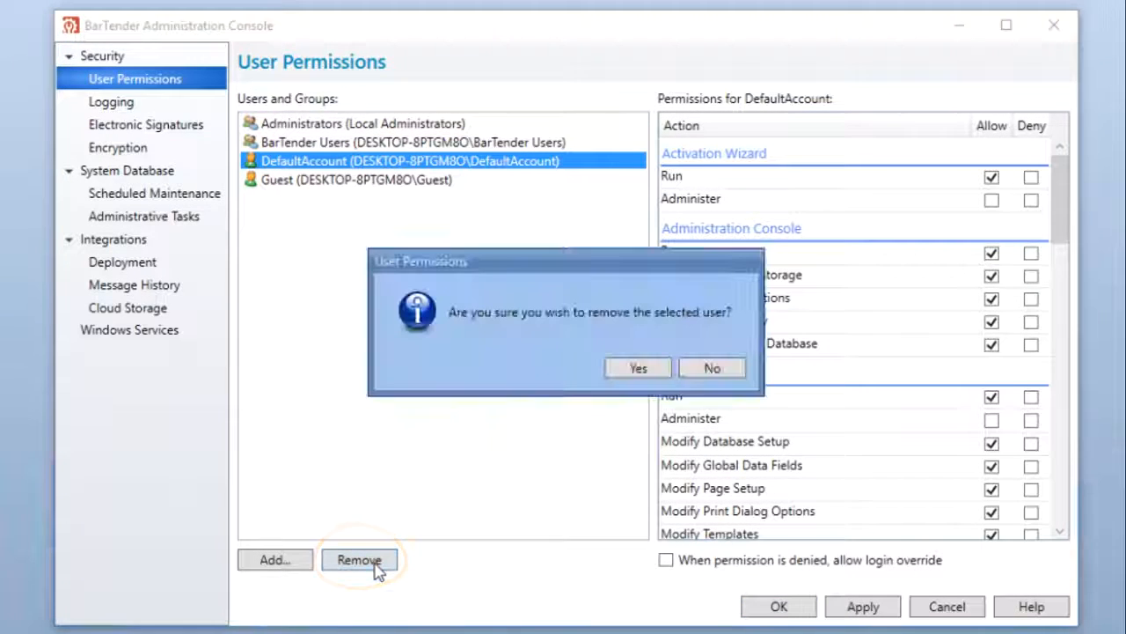
click(634, 370)
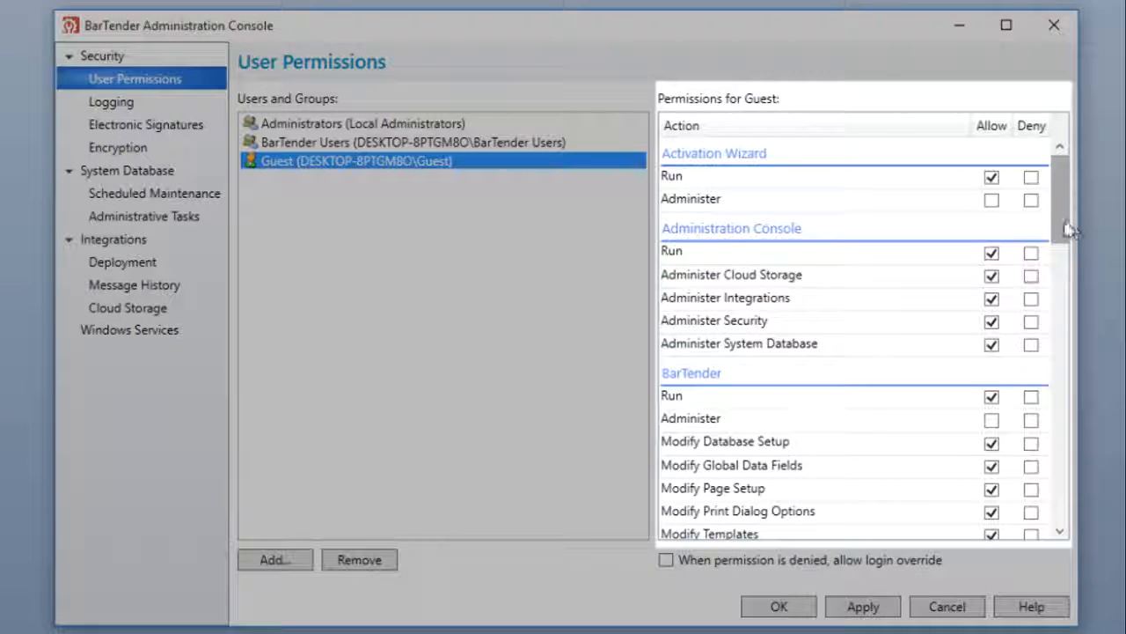
Step: Deny Guest the BarTender actions Administer, Modify Database Setup, Modify Global Data Fields, Modify Page Setup and Modify Print Dialog Options, and clear Allow for Modify Templates
drag(1069, 229, 1031, 283)
scroll(1032, 283, up, 2)
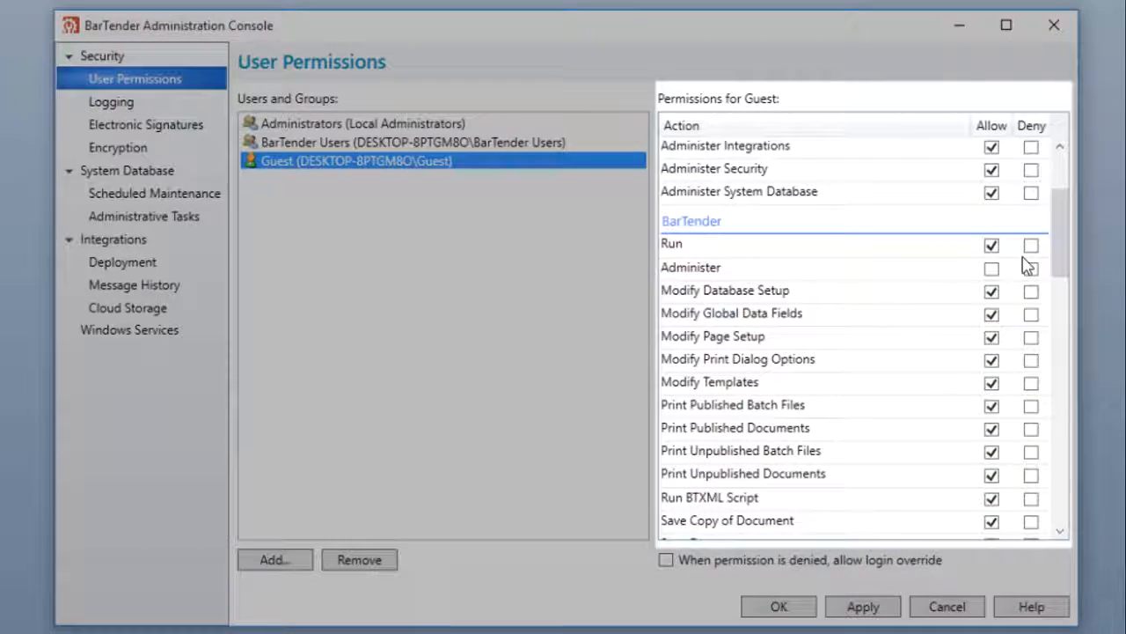
click(1031, 291)
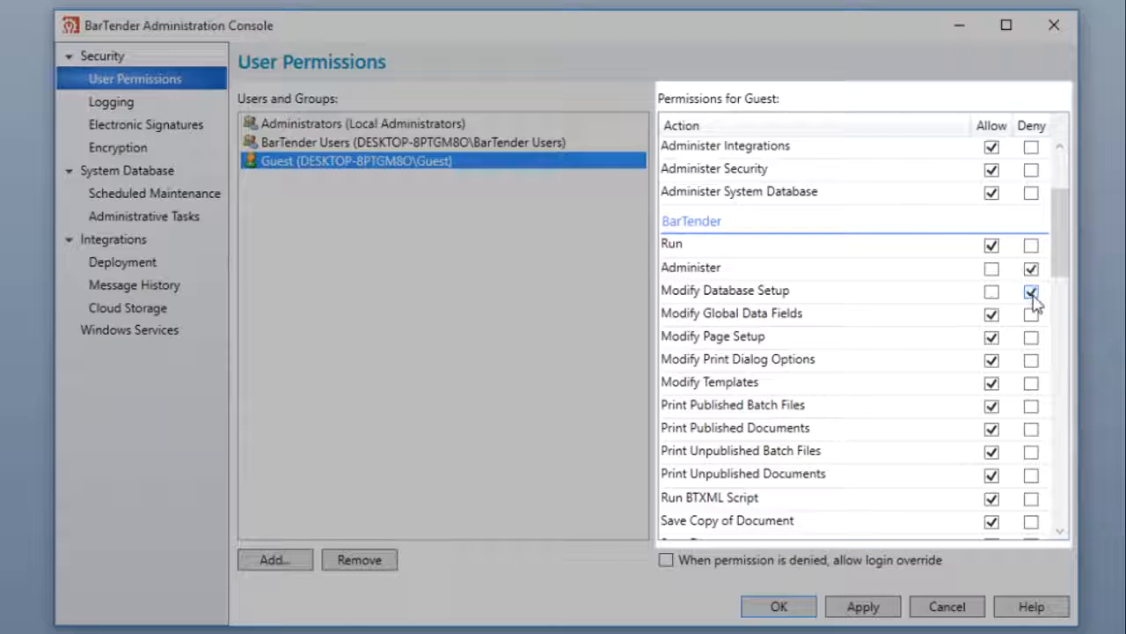
click(1032, 339)
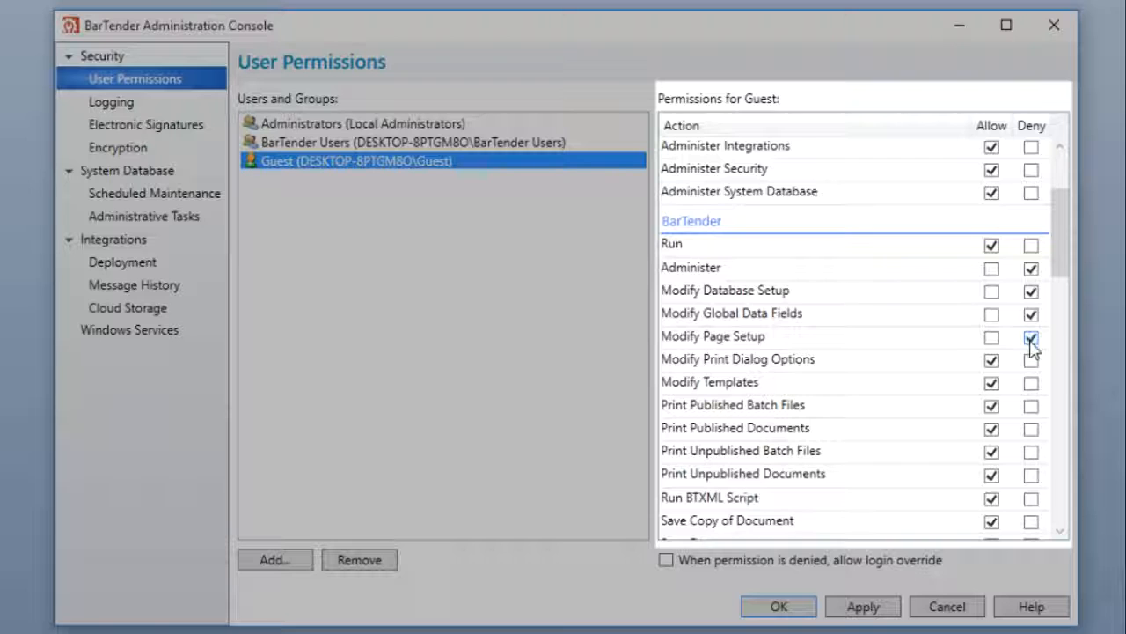
click(1032, 361)
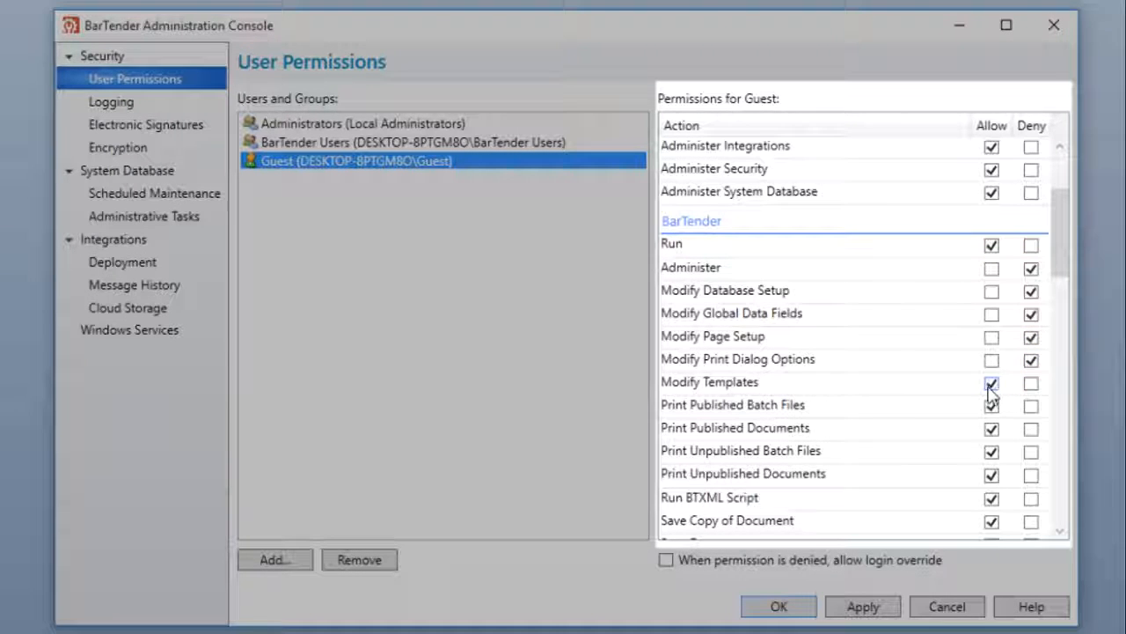
click(990, 385)
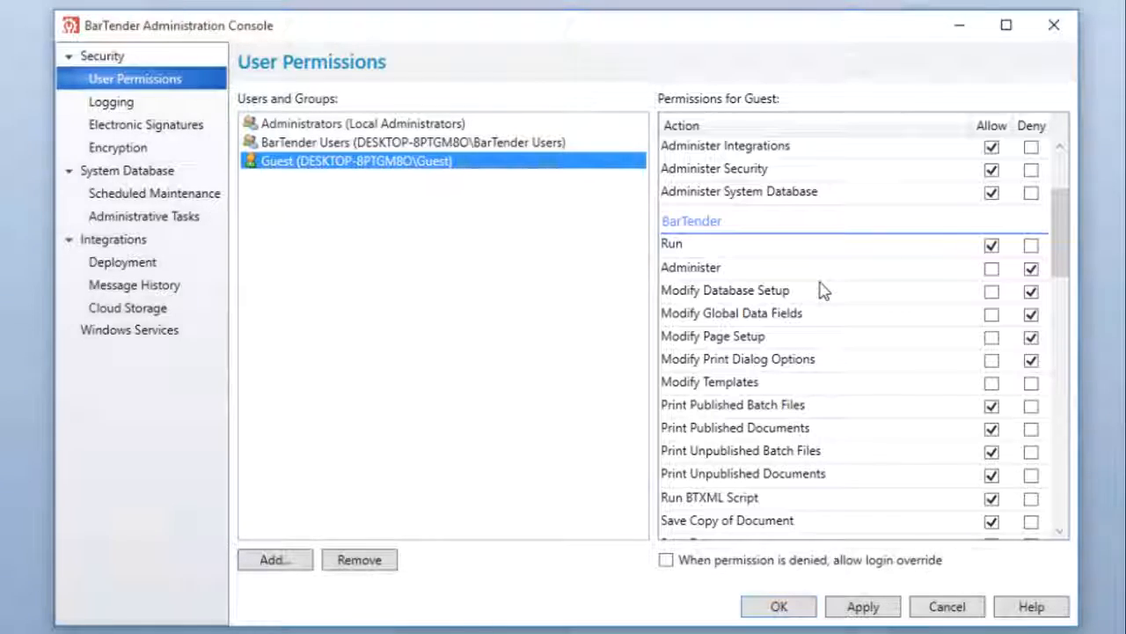
Step: Apply the Guest permission changes, and also allow and apply login override when permission is denied
right_click(821, 290)
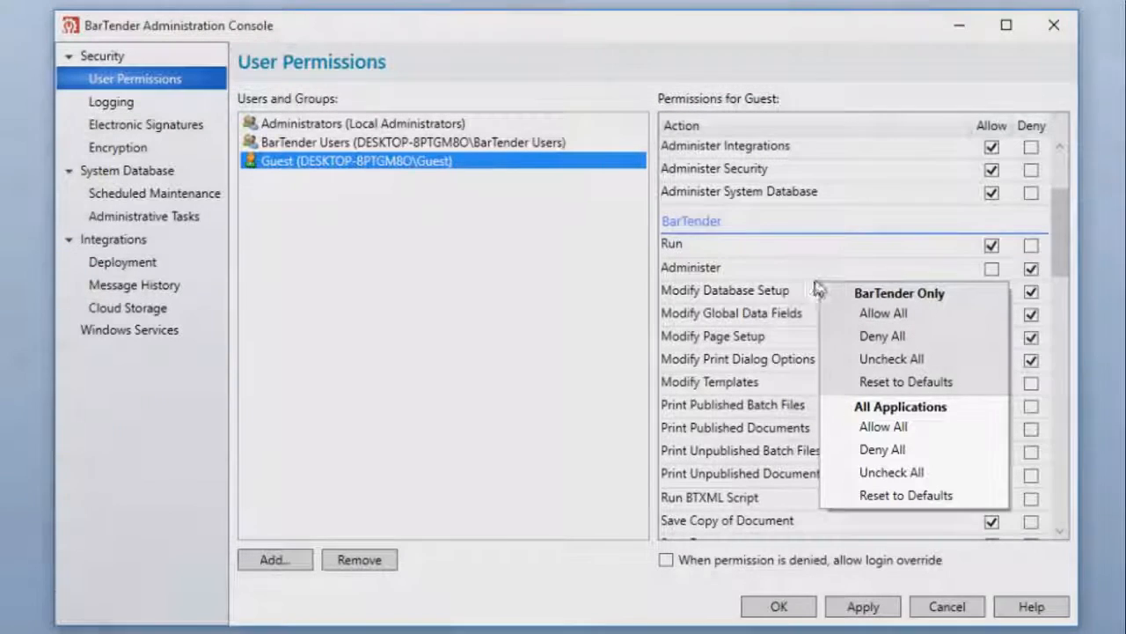
click(809, 277)
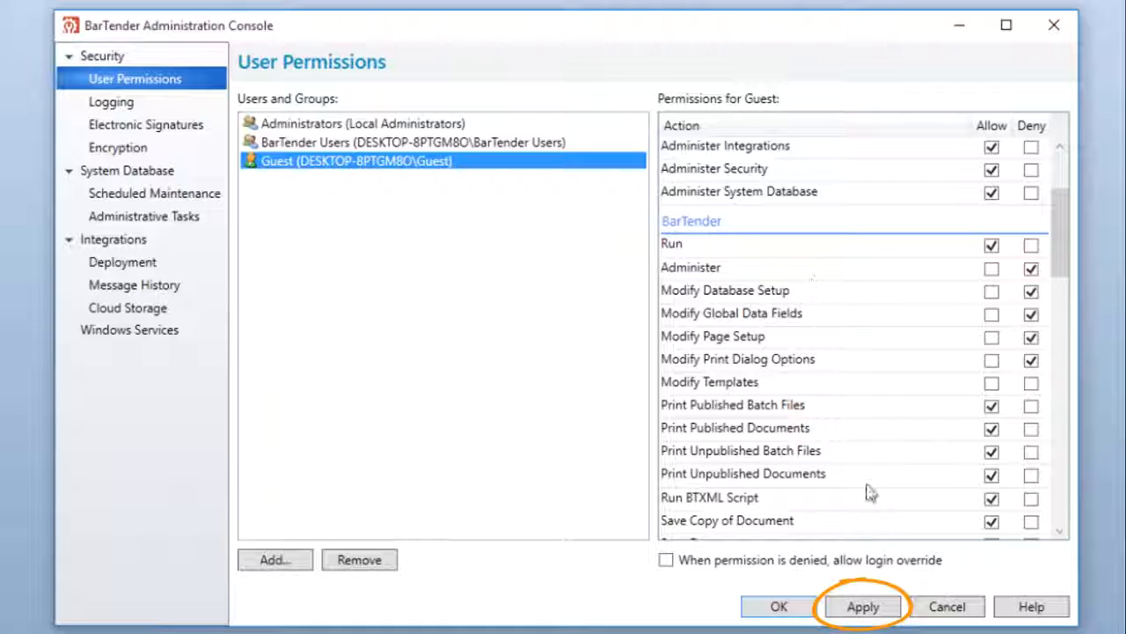
click(869, 614)
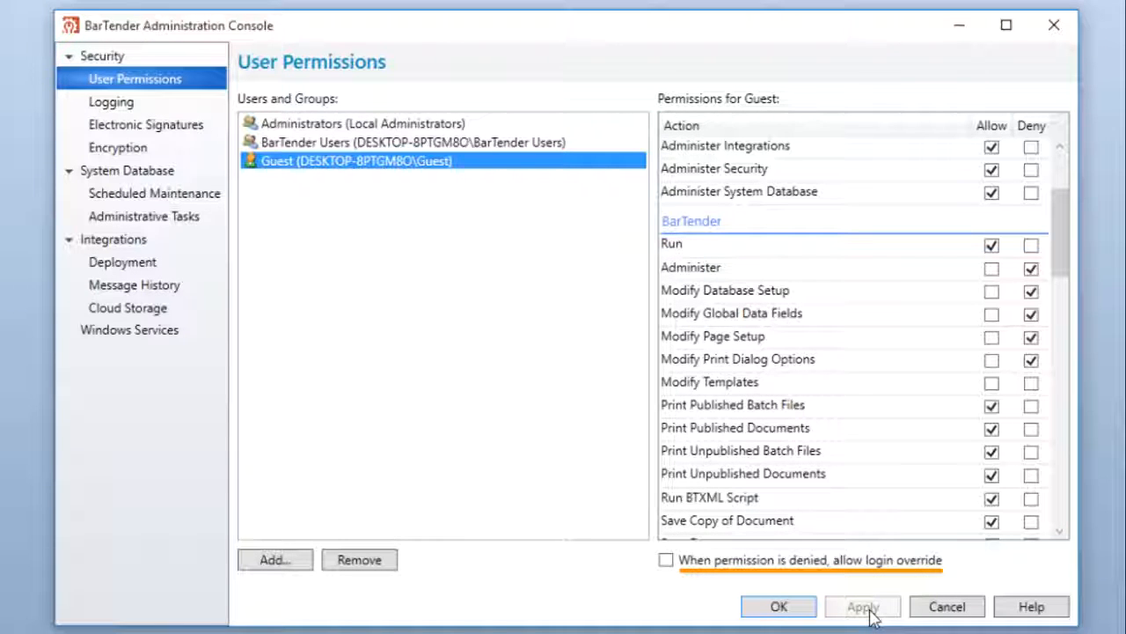
click(666, 564)
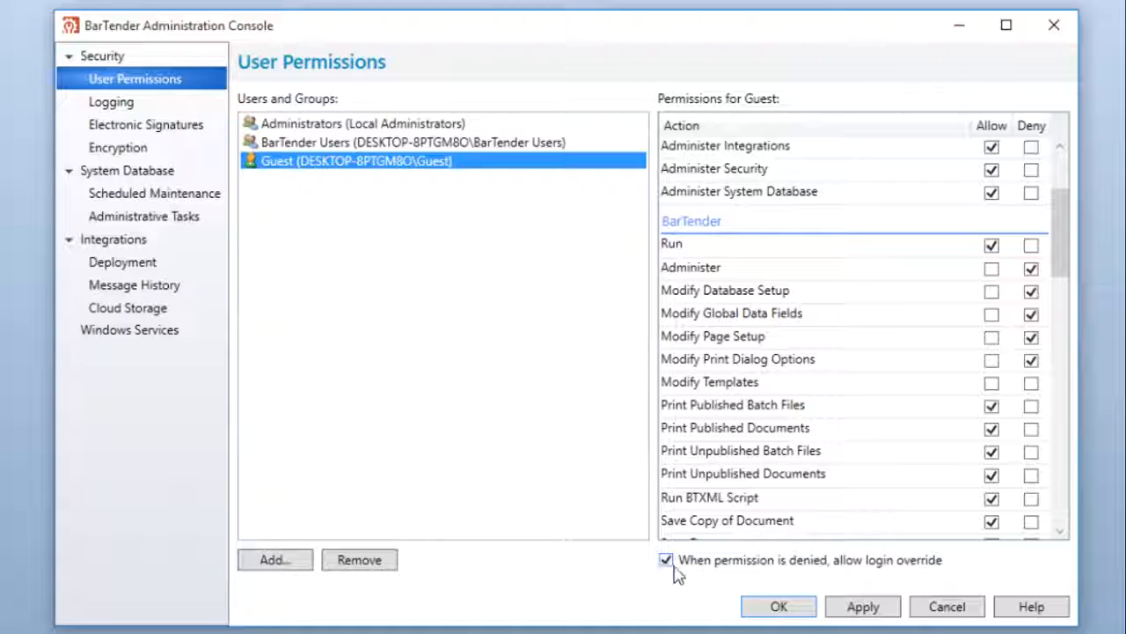
click(889, 608)
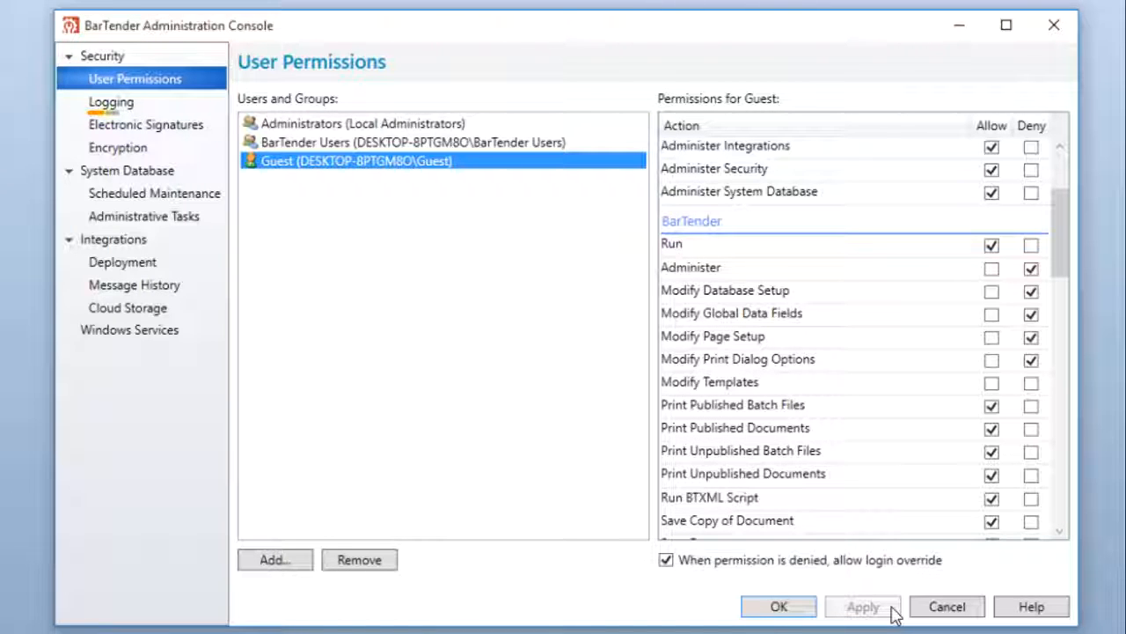
Step: Log BarTender permission checks for Save Document, Print Unpublished Documents, Modify Templates, Modify Print Dialog Options, Modify Page Setup, Modify Database Setup and Set Document Passwords
click(182, 103)
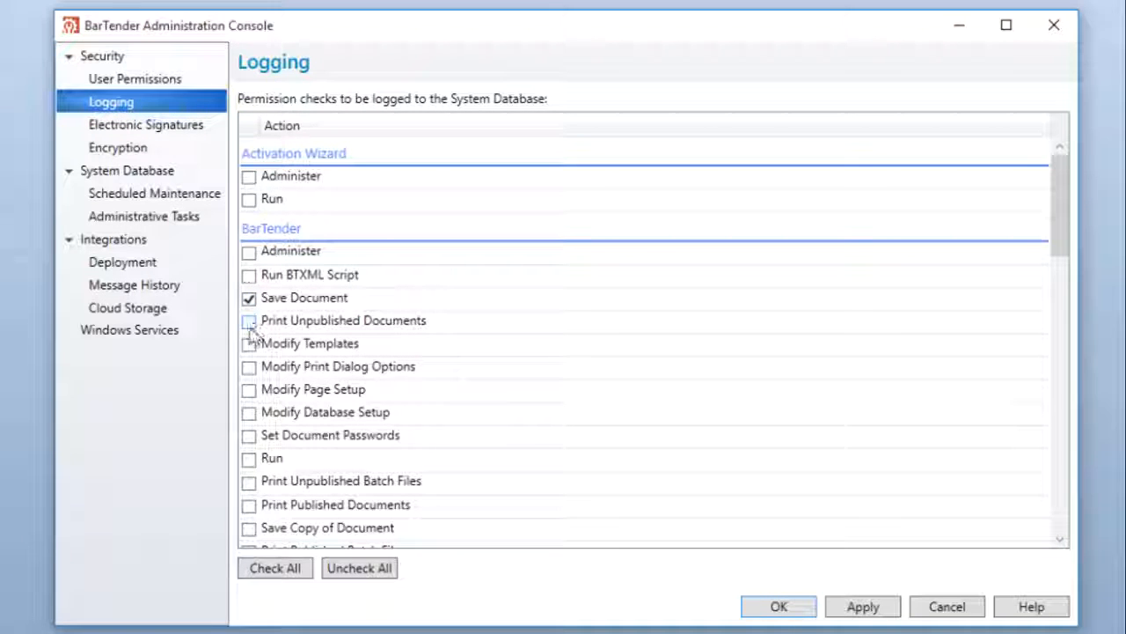
click(250, 323)
click(249, 344)
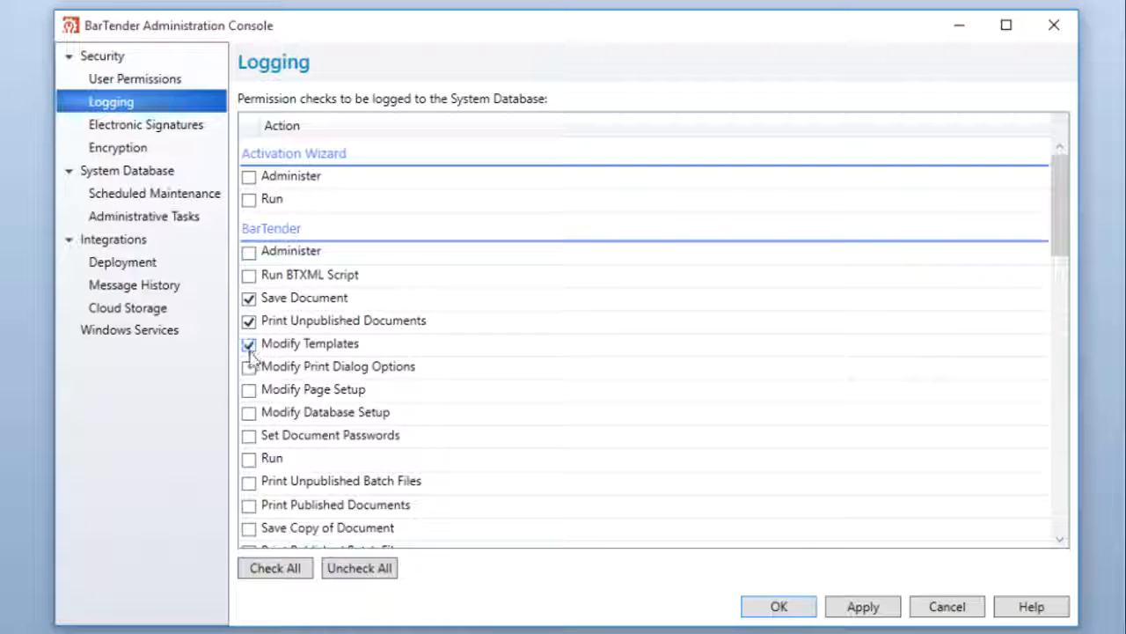
click(249, 367)
click(250, 390)
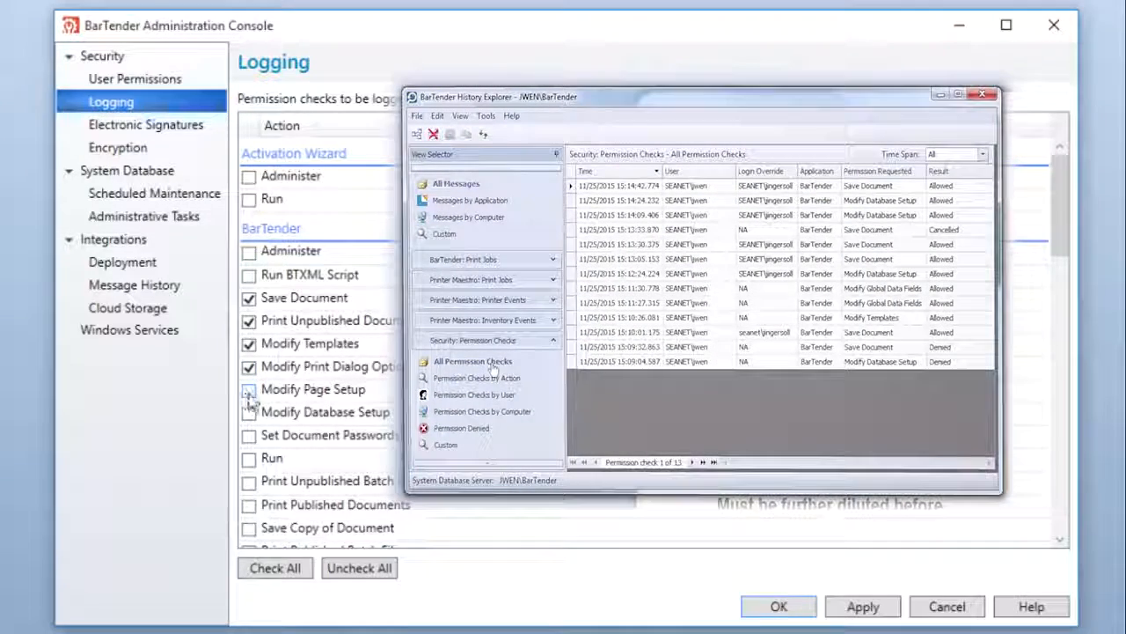
click(250, 413)
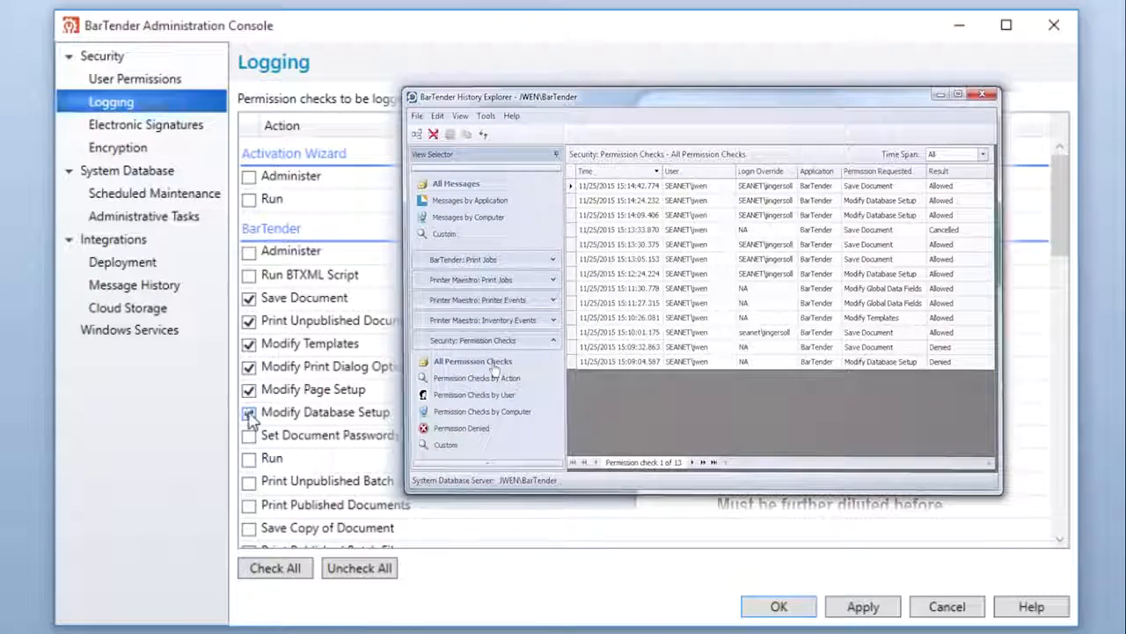
click(250, 435)
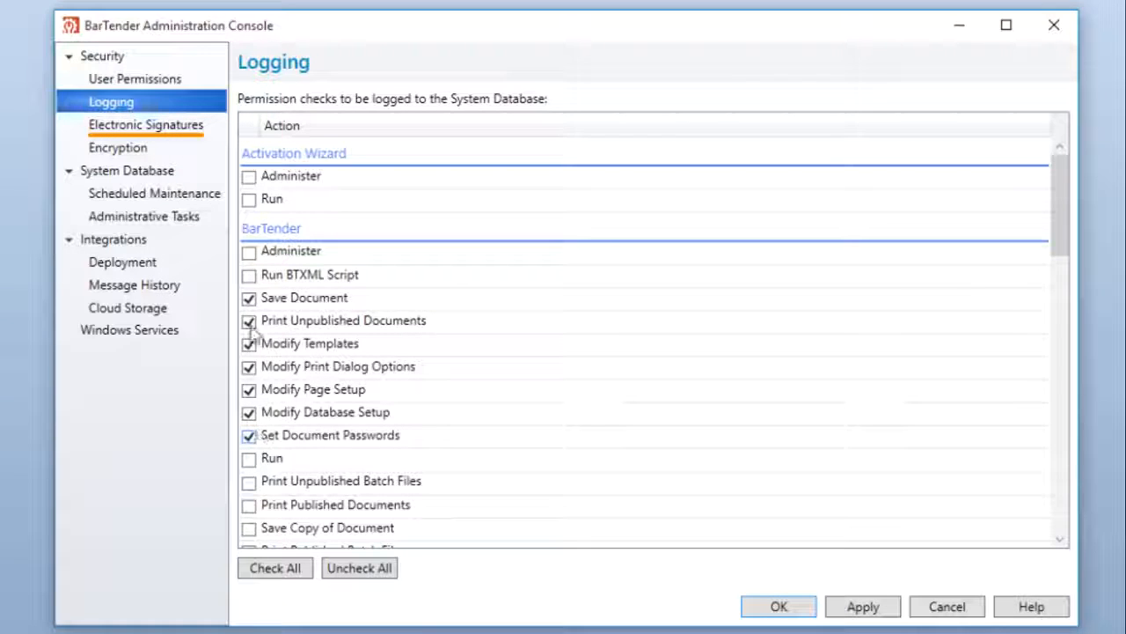
Step: Require electronic signatures for the BarTender actions Set Document Passwords, Modify Database Setup and Modify Templates
click(201, 126)
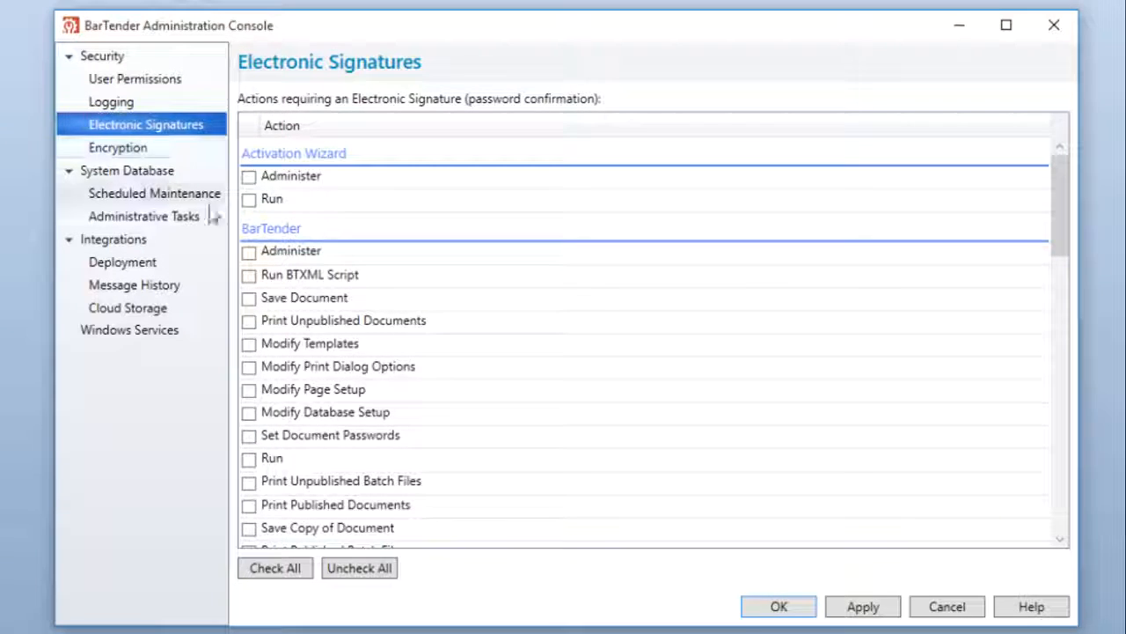
click(249, 412)
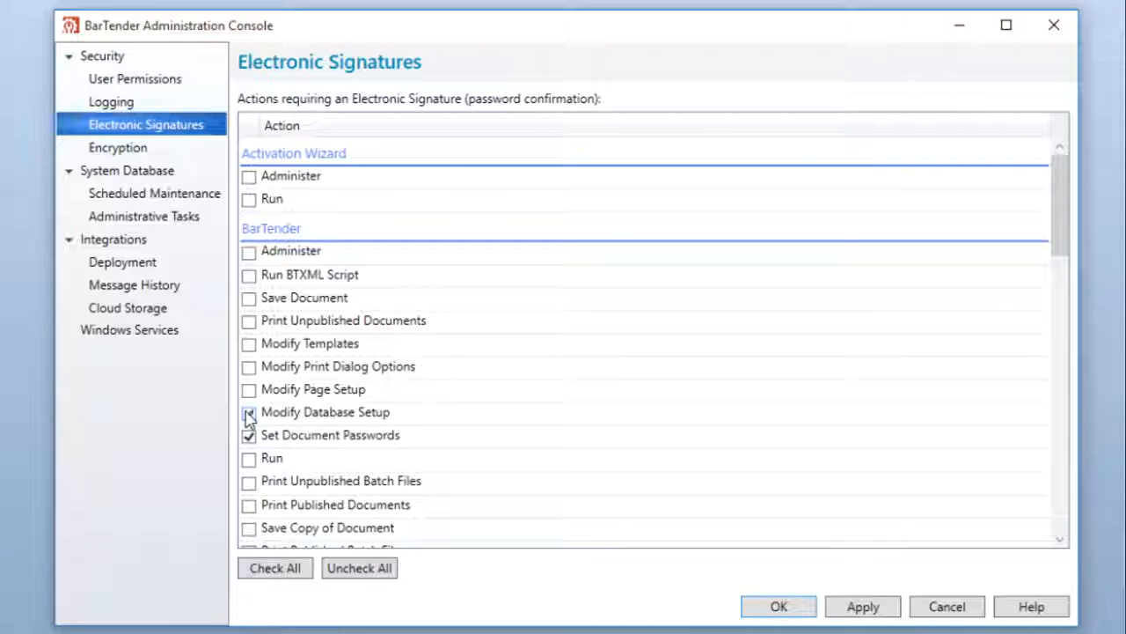
click(249, 343)
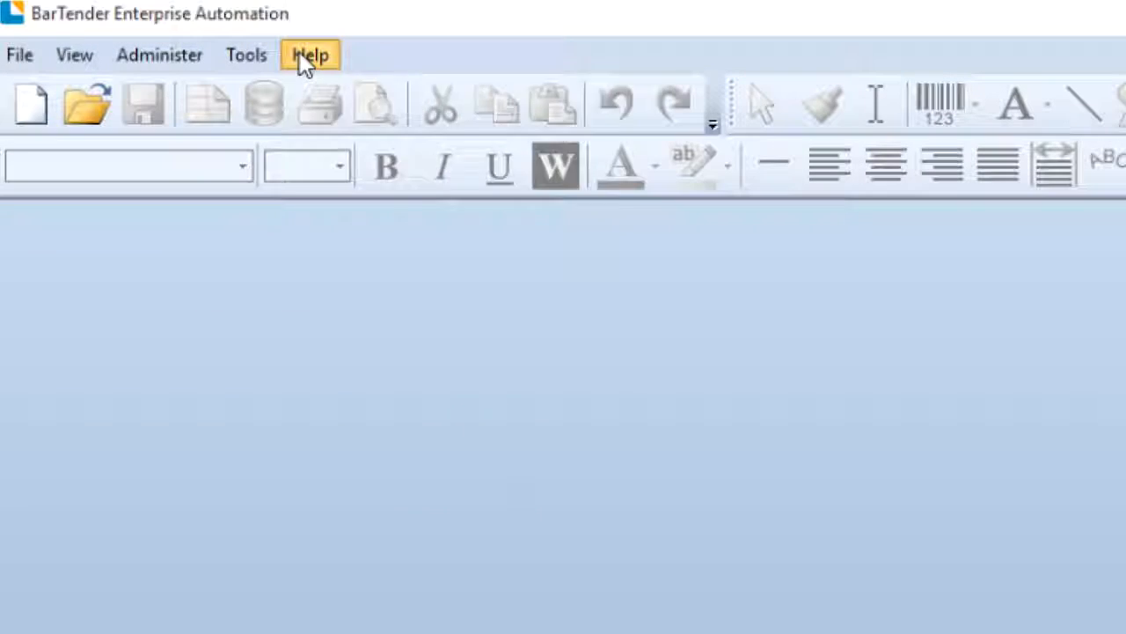
Step: Switch to BarTender Designer and bring up its help resources
click(302, 55)
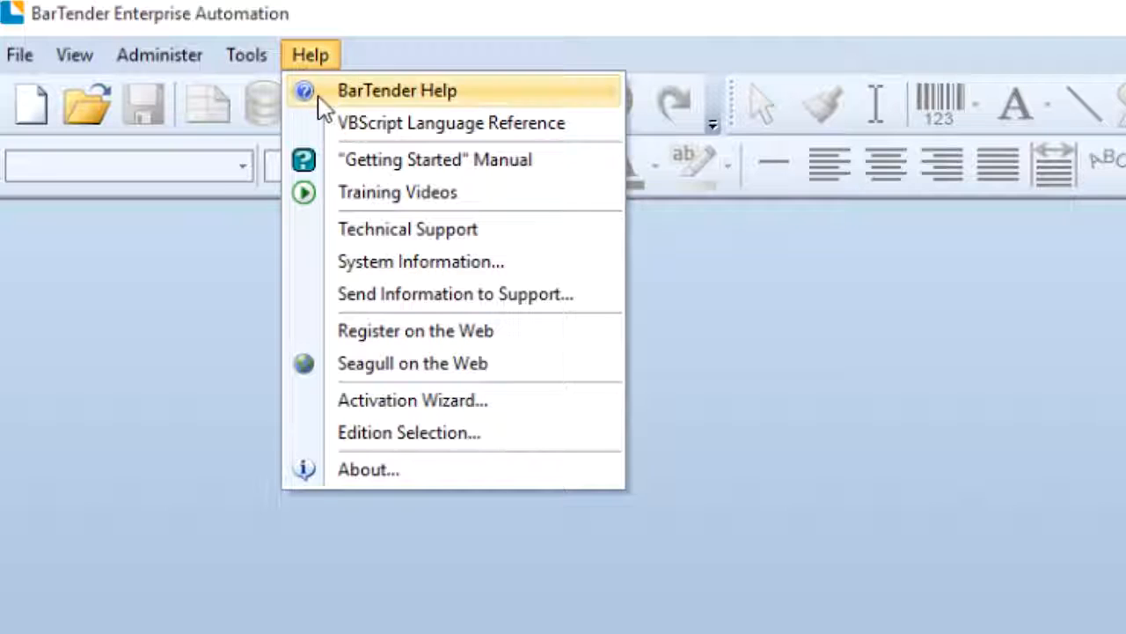